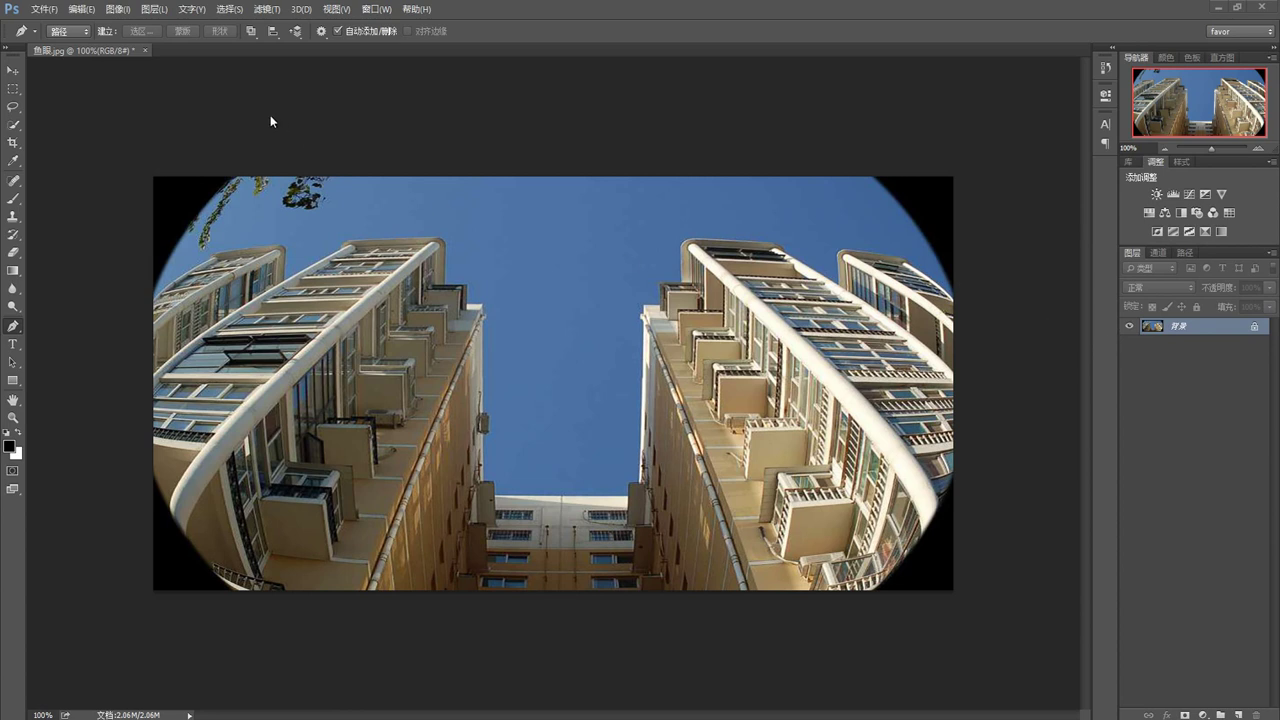
Step: Convert the background layer to a smart object for editable smart filters
left_click(266, 10)
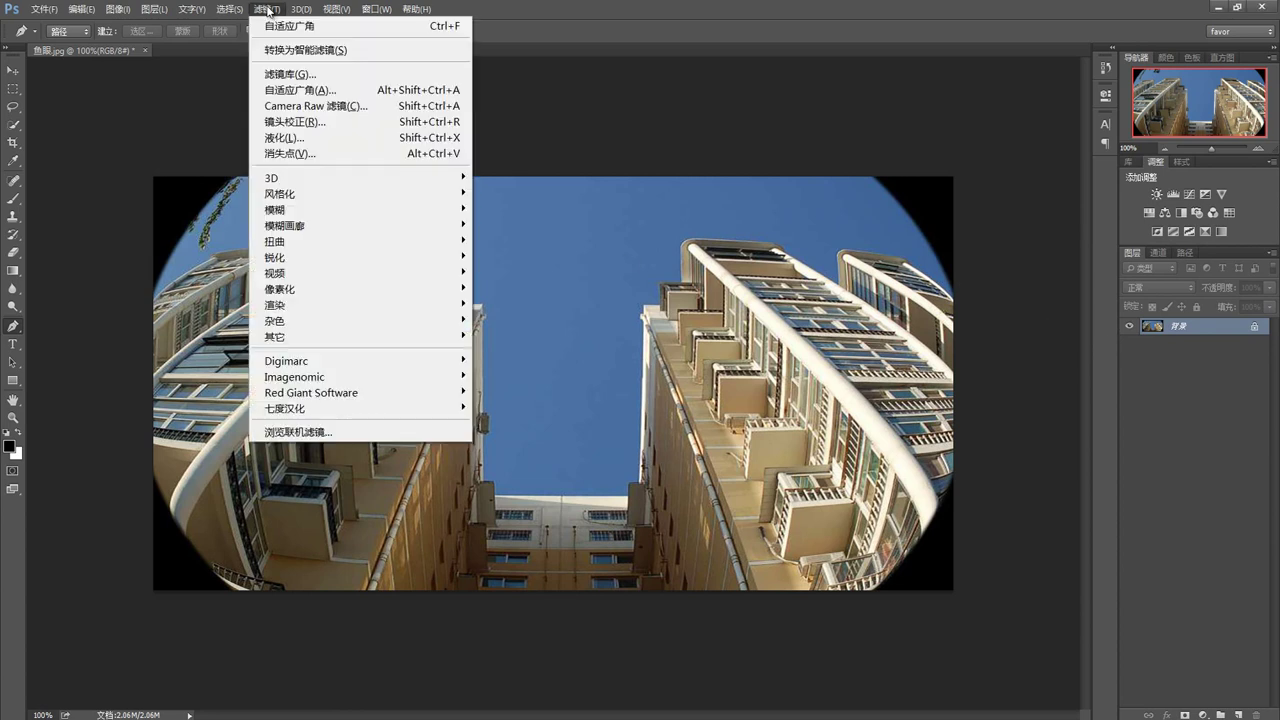
left_click(300, 52)
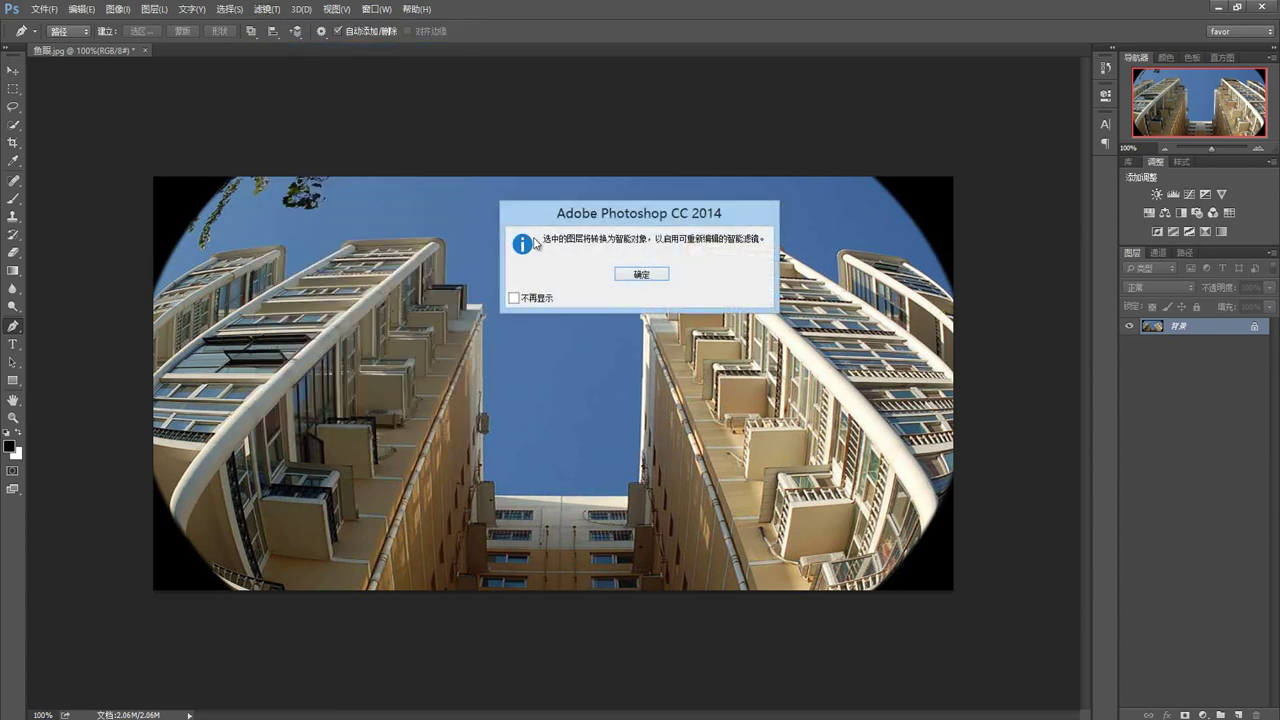
left_click(640, 276)
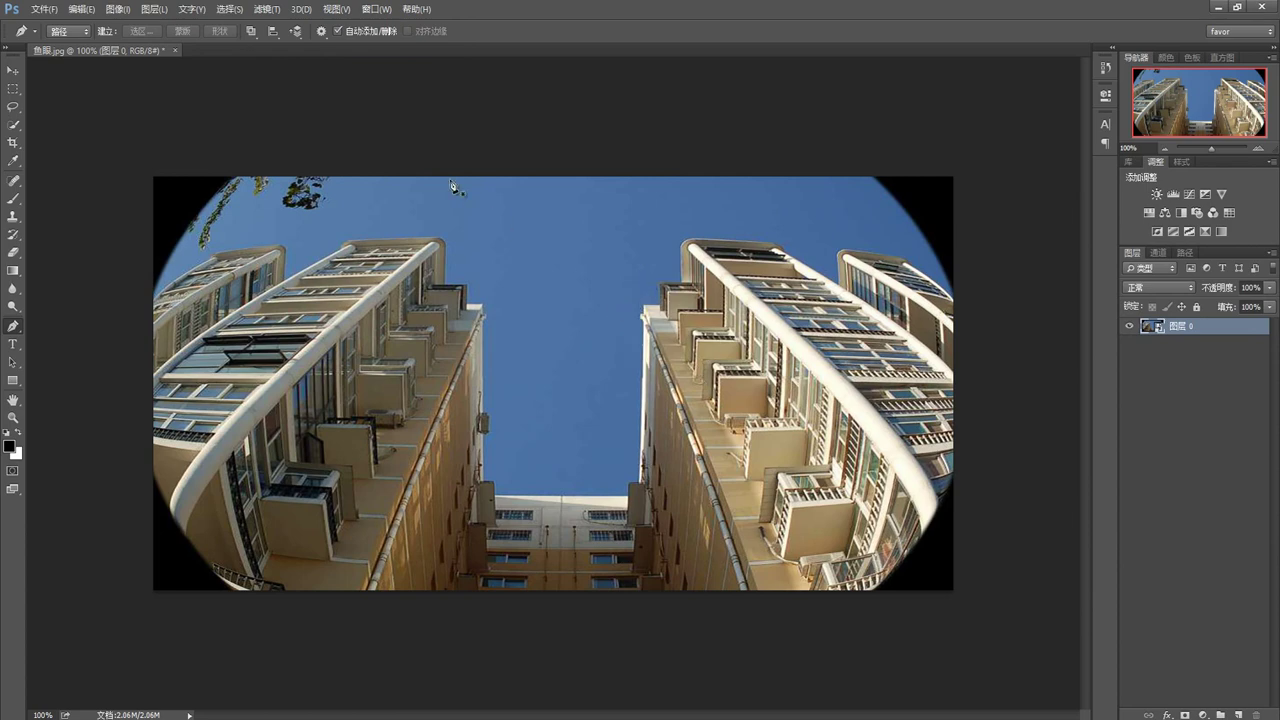
Step: Start the Adaptive Wide Angle filter with fisheye correction and set the focal length to 5.32 mm and the scale to 93%
left_click(270, 11)
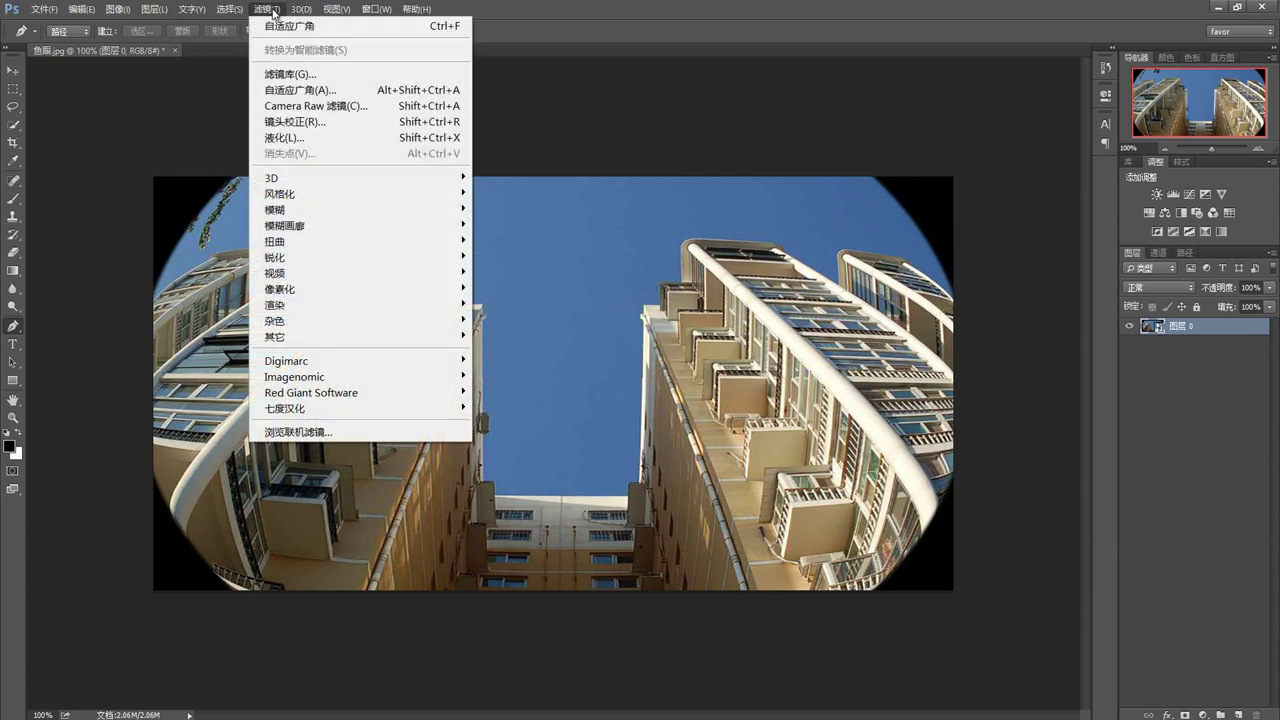
left_click(287, 91)
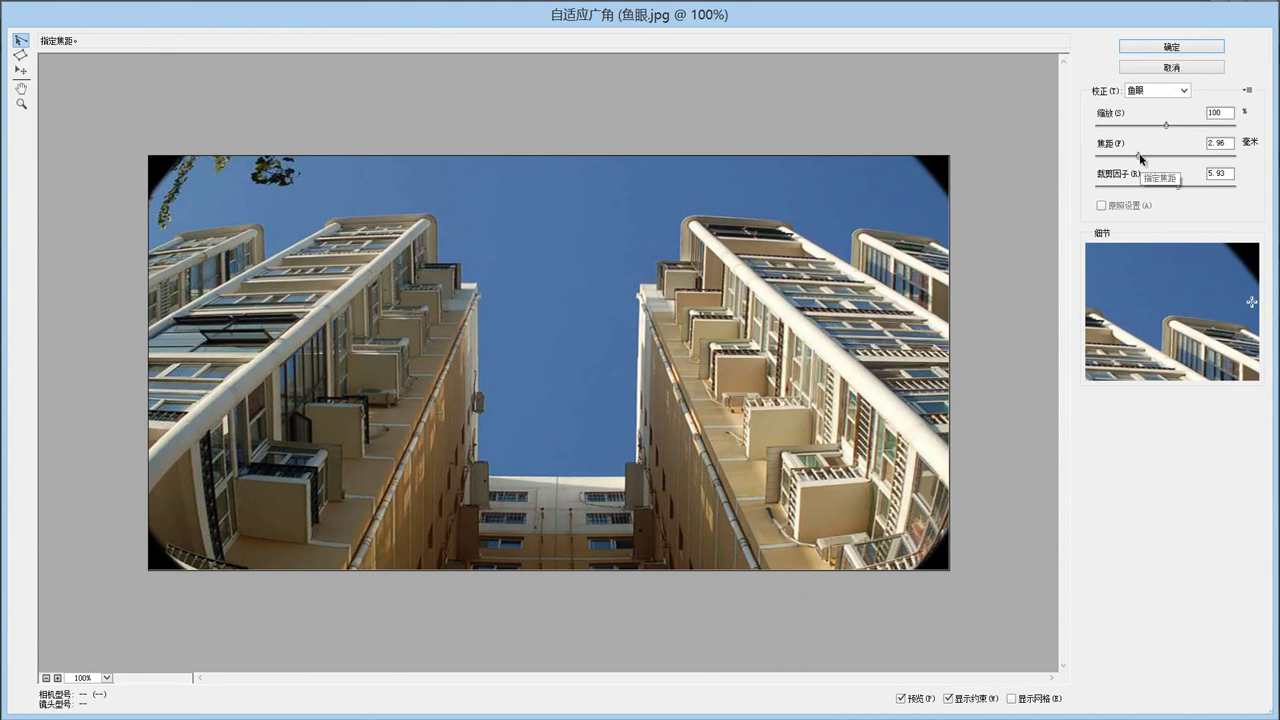
left_click_drag(1139, 153, 1198, 157)
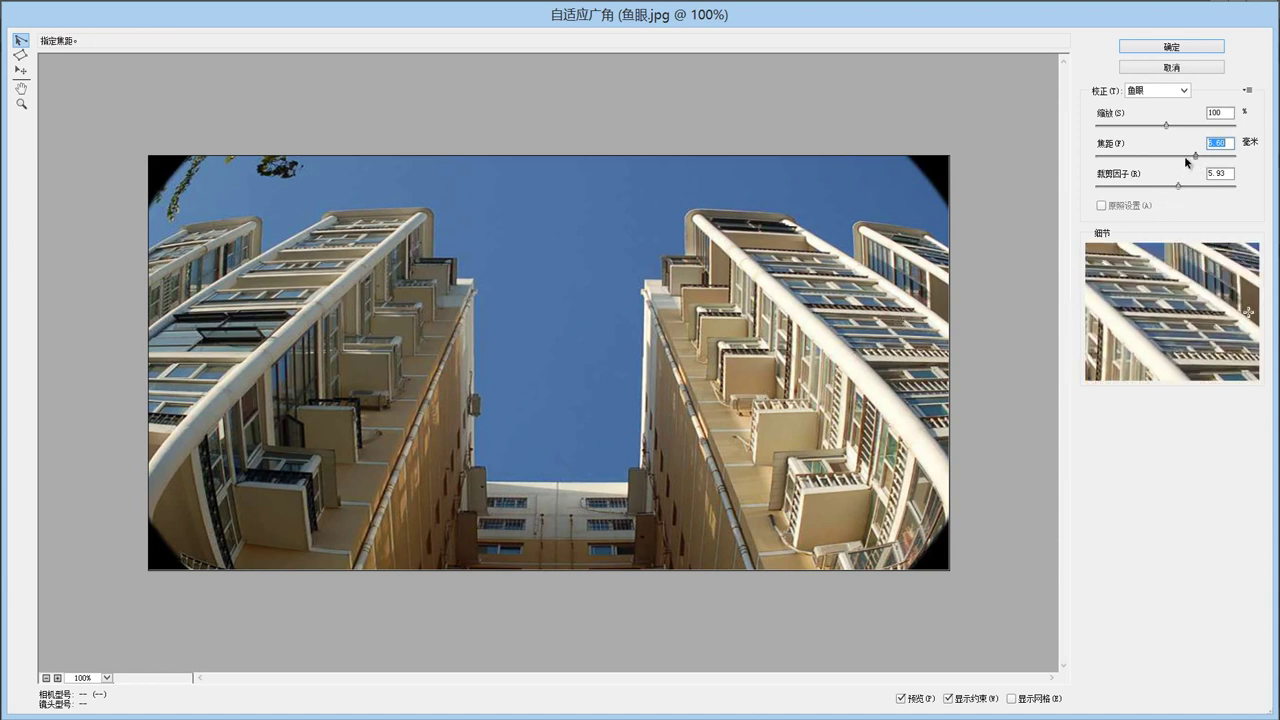
left_click_drag(1197, 157, 1160, 158)
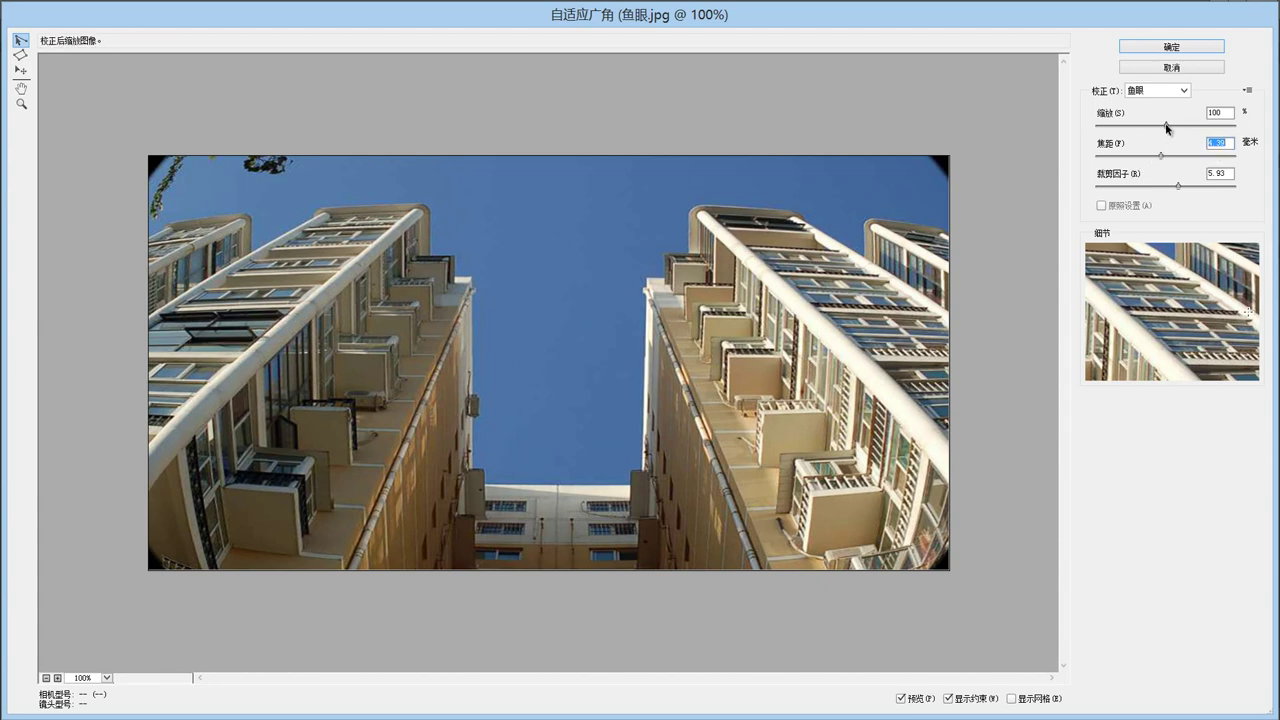
left_click_drag(1167, 125, 1130, 156)
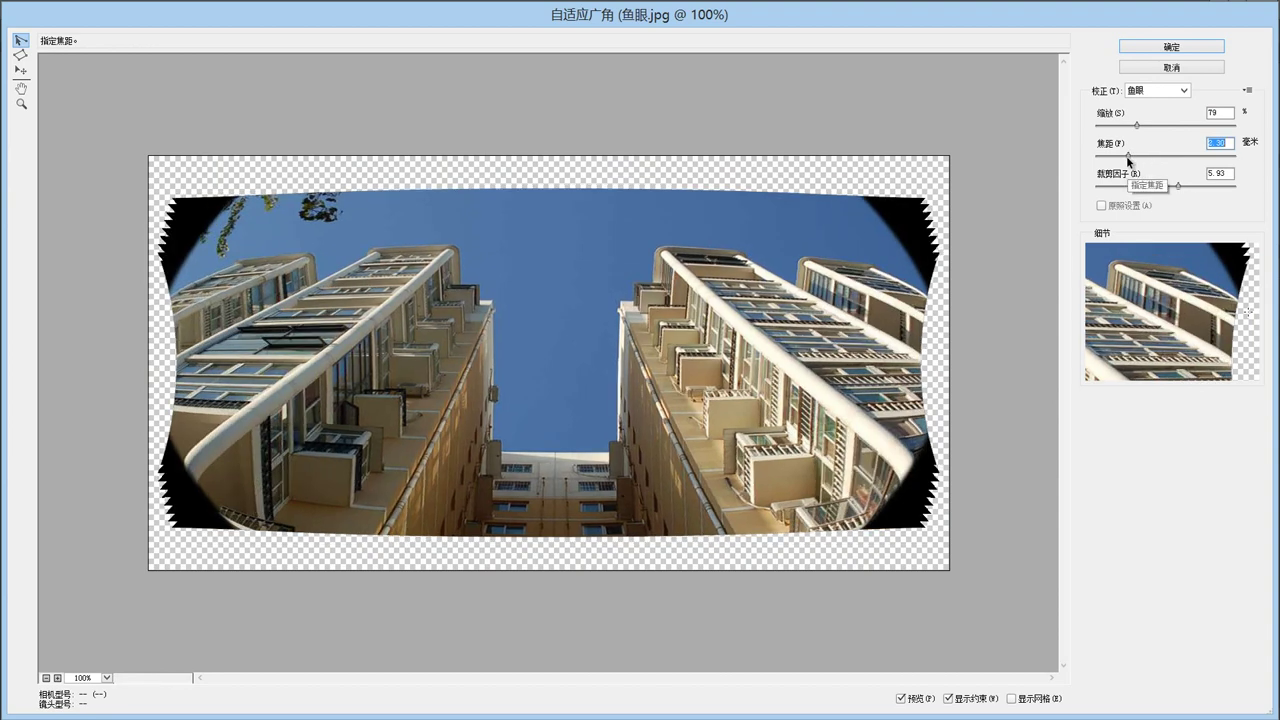
left_click_drag(1133, 161, 1164, 155)
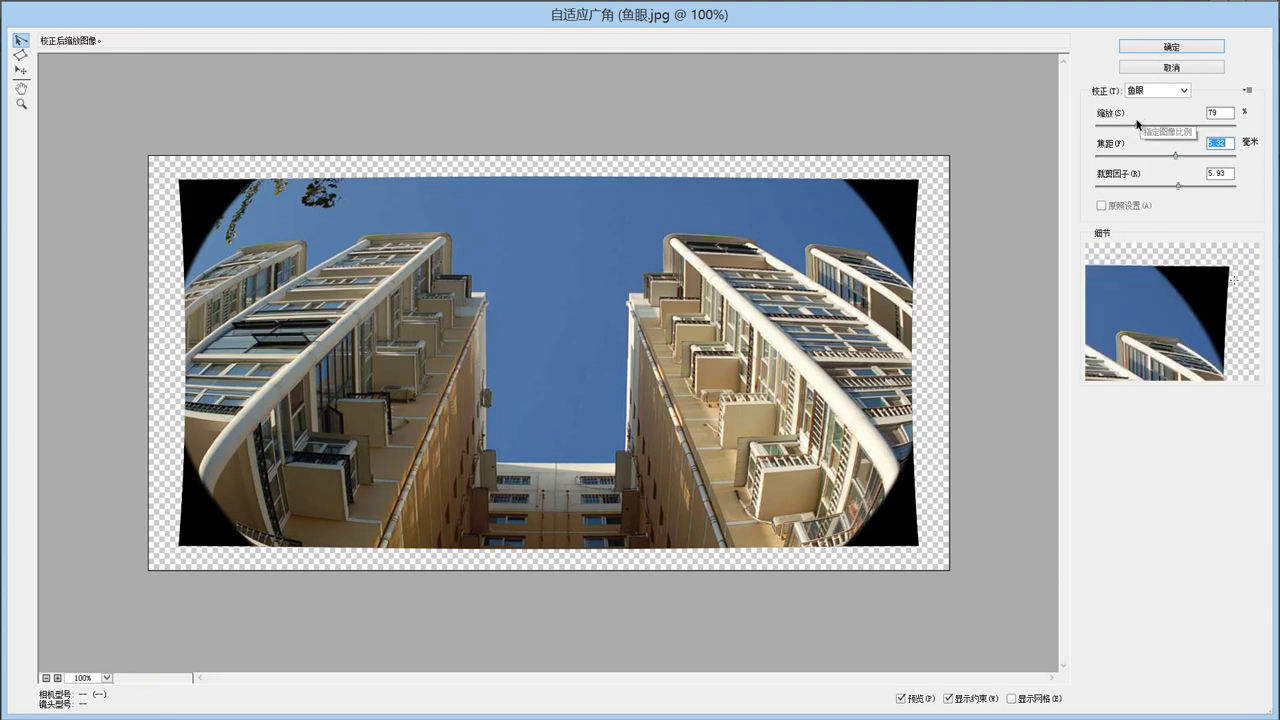
left_click_drag(1137, 125, 1155, 126)
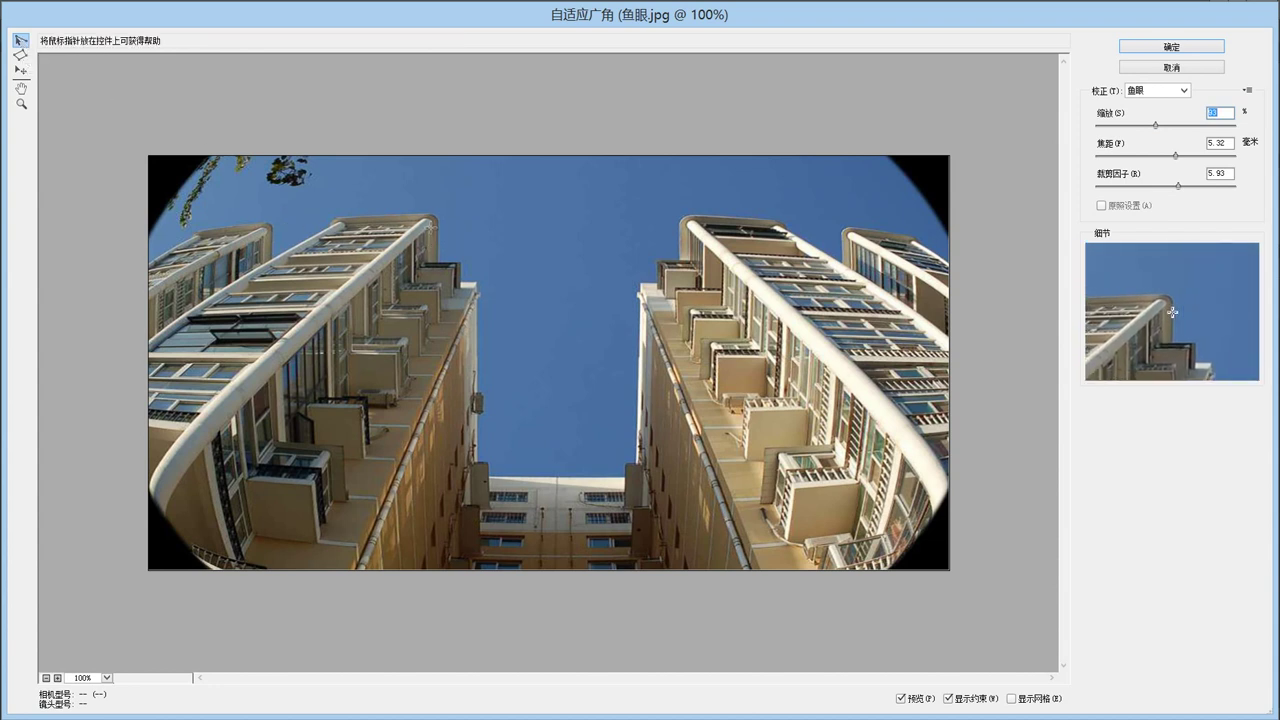
Step: Add a constraint line along the left tower's curved white edge, from its roof corner to its base, and adjust it
left_click(432, 220)
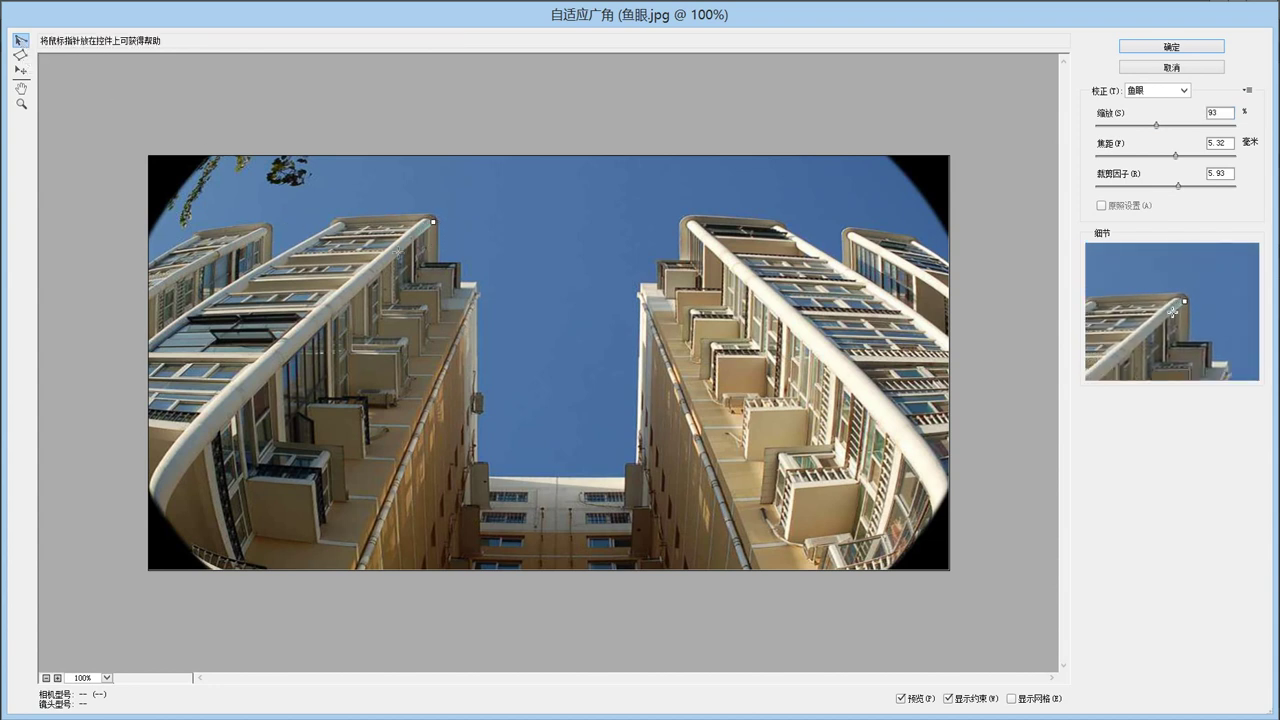
left_click(163, 511)
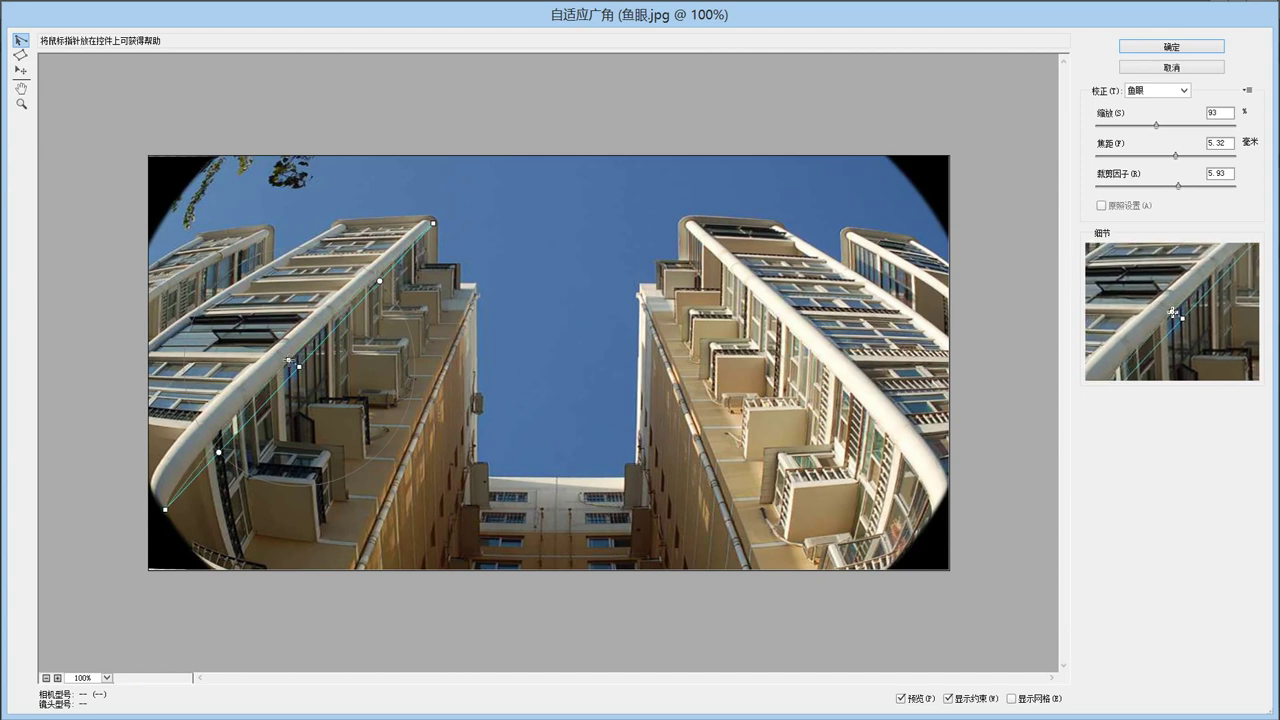
left_click_drag(289, 360, 291, 361)
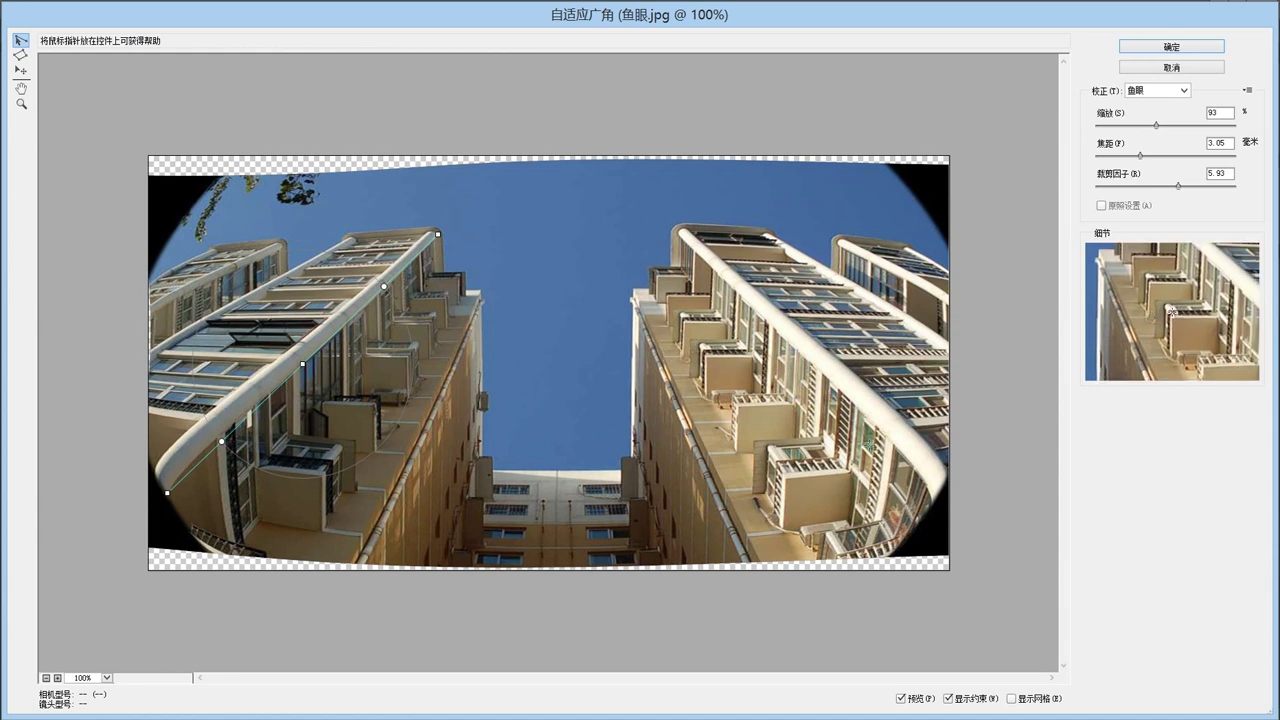
Step: Add constraint lines along the right tower's curved white edge and the far-right building's roof edge
left_click(930, 498)
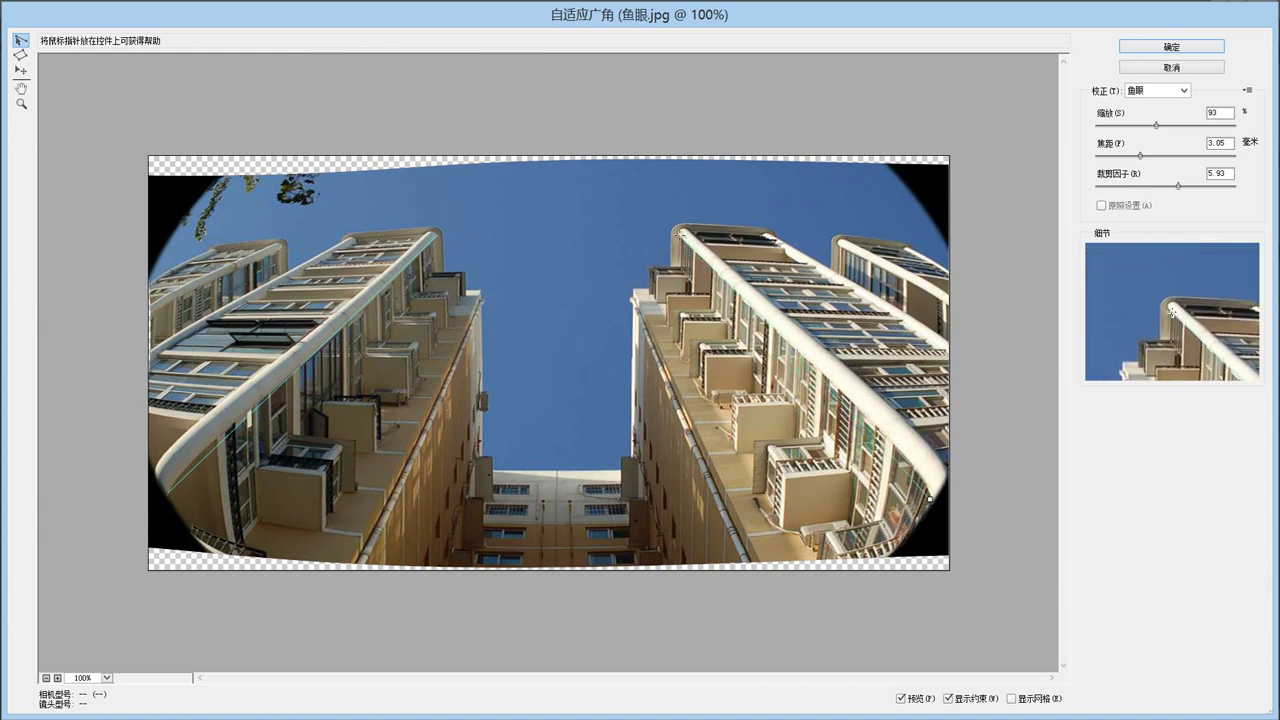
left_click(677, 233)
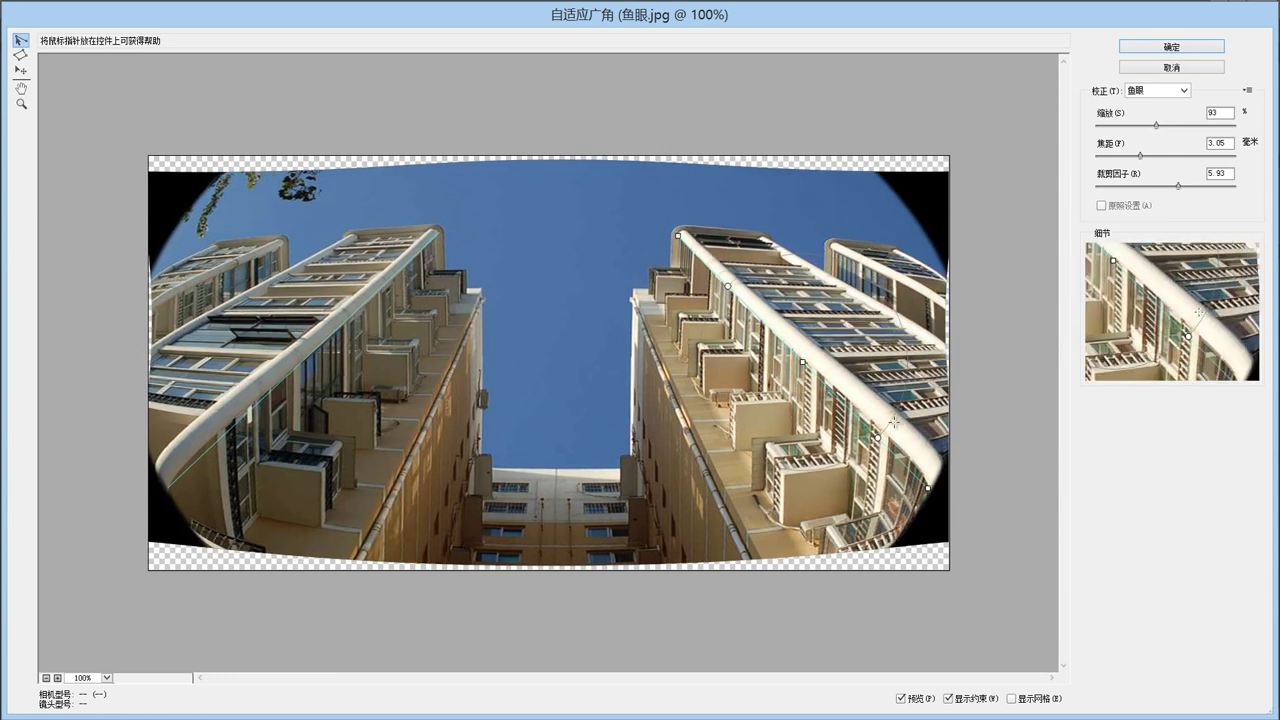
left_click(805, 361)
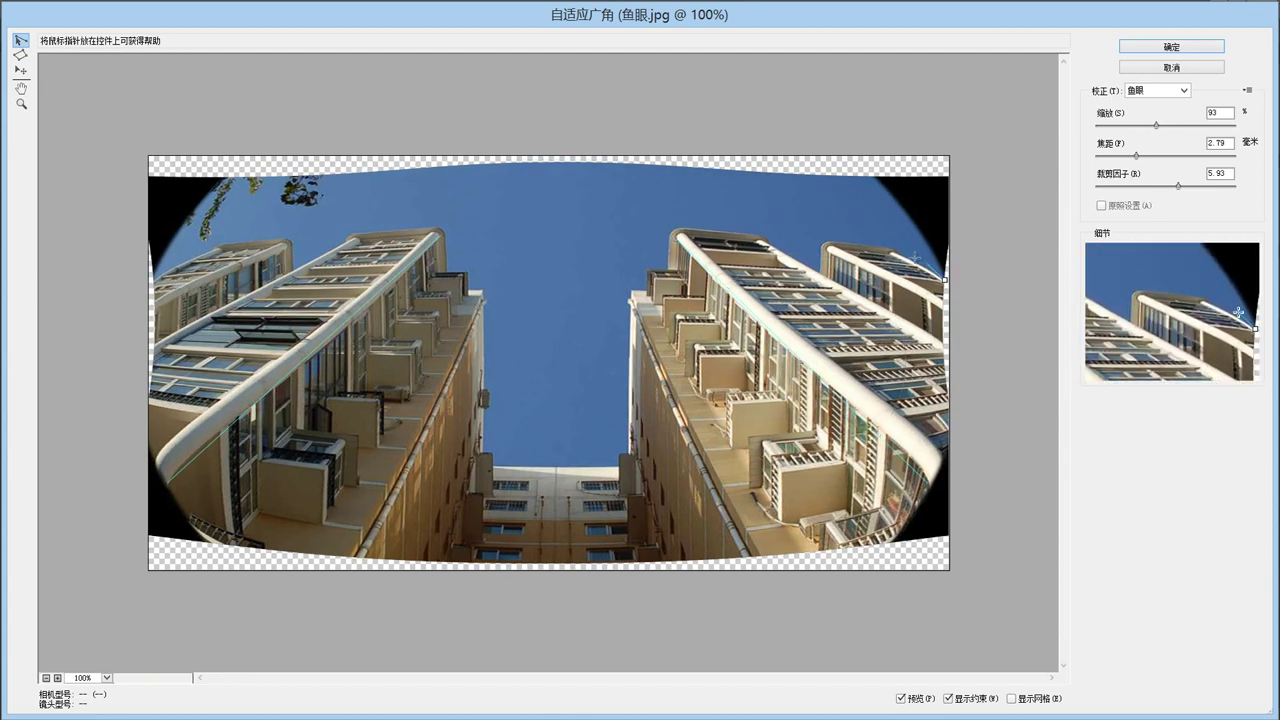
left_click(877, 241)
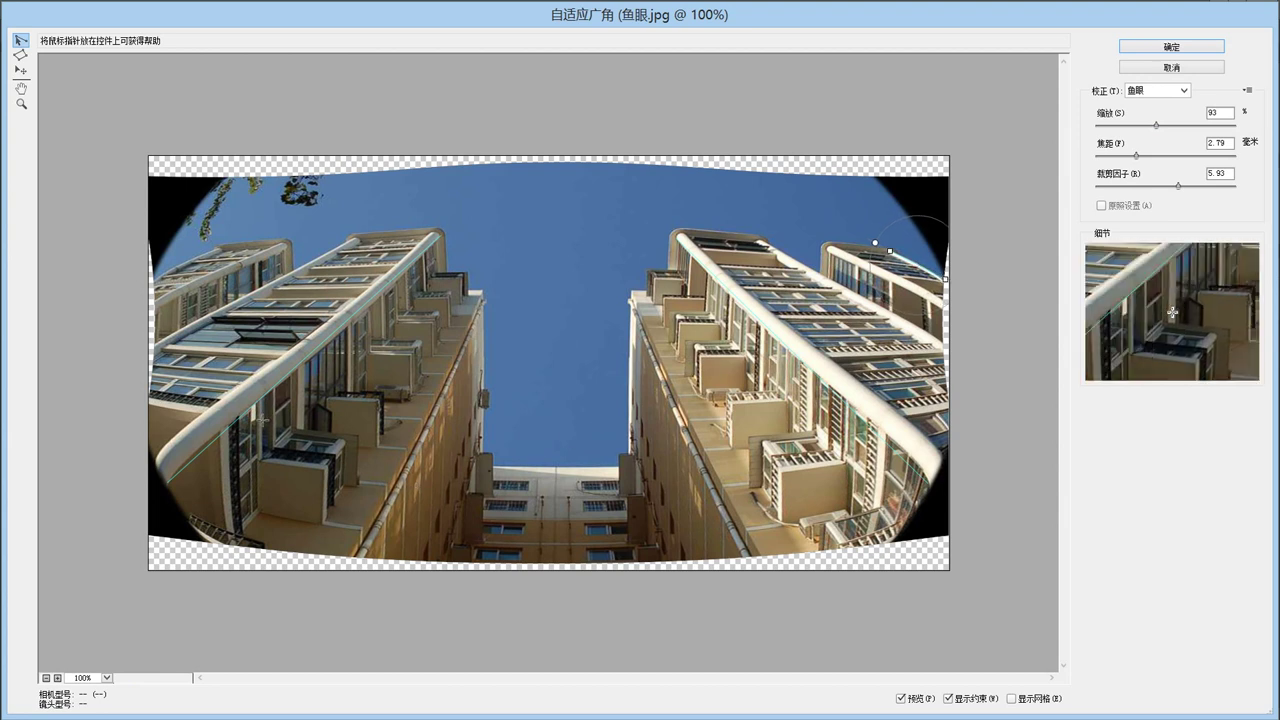
Step: Add constraint lines along the drainpipes on both inner walls and along the far-left building's roof edge
left_click(485, 296)
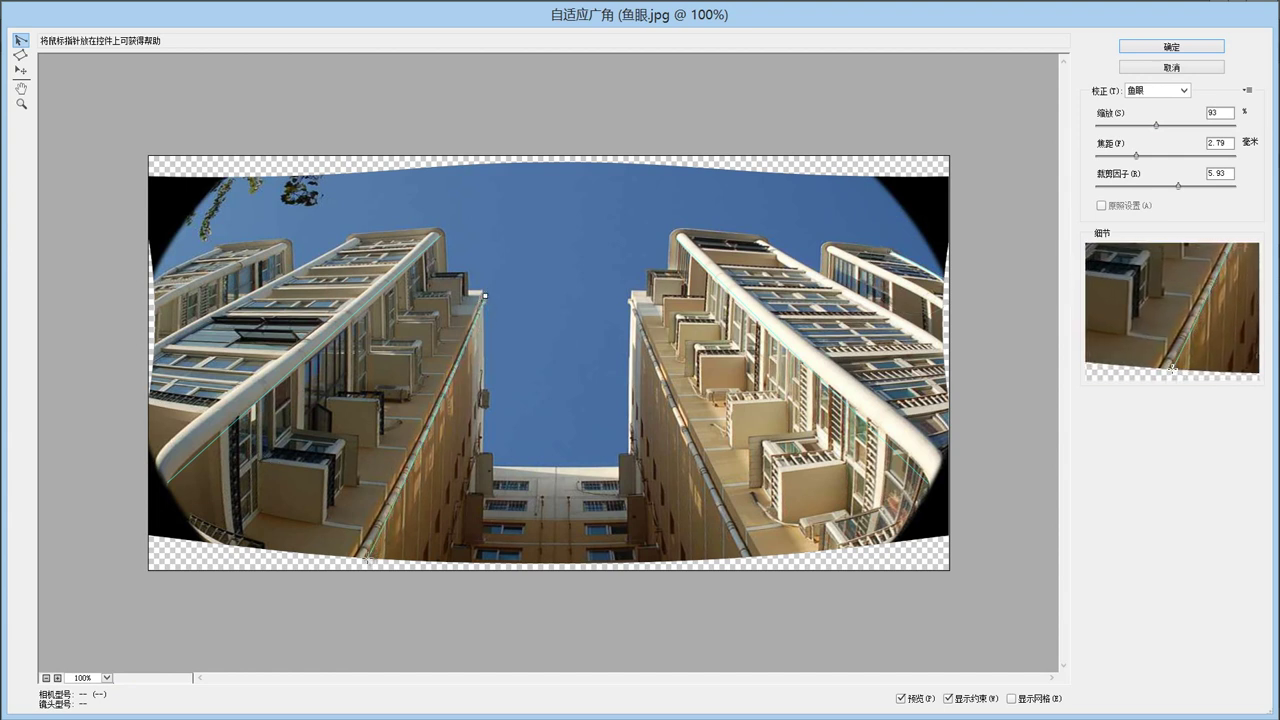
left_click(368, 562)
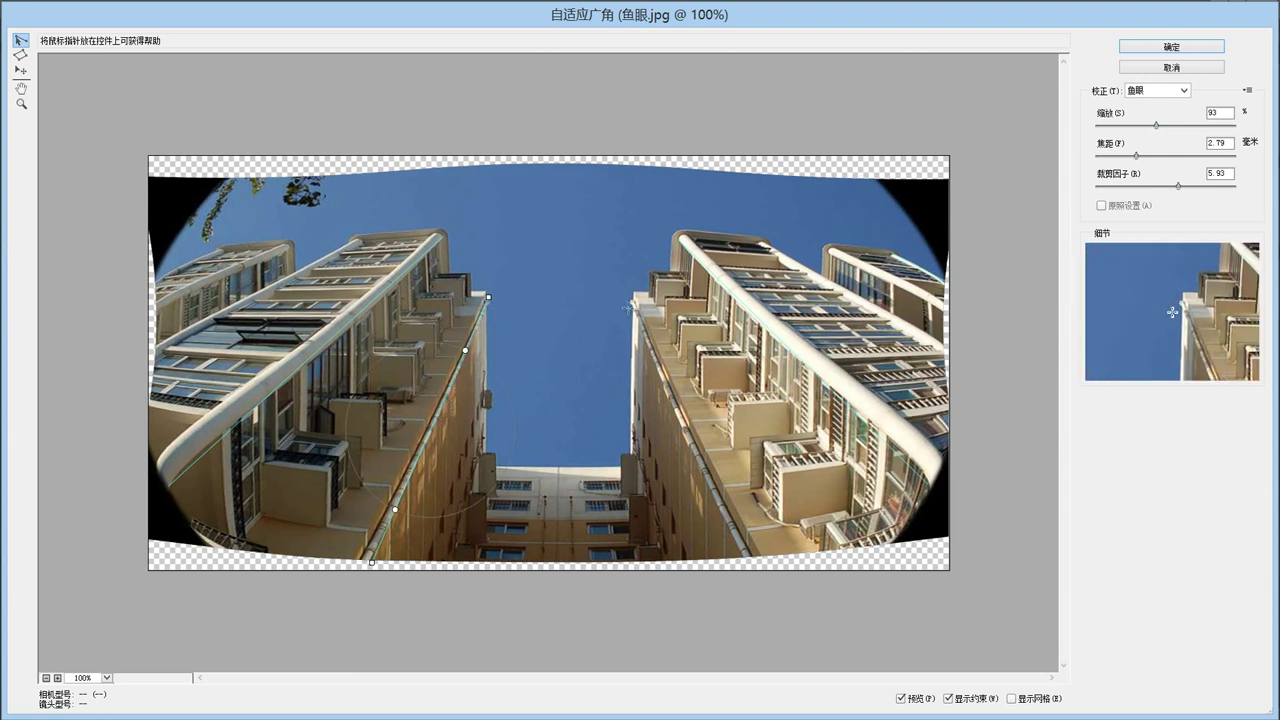
left_click(630, 300)
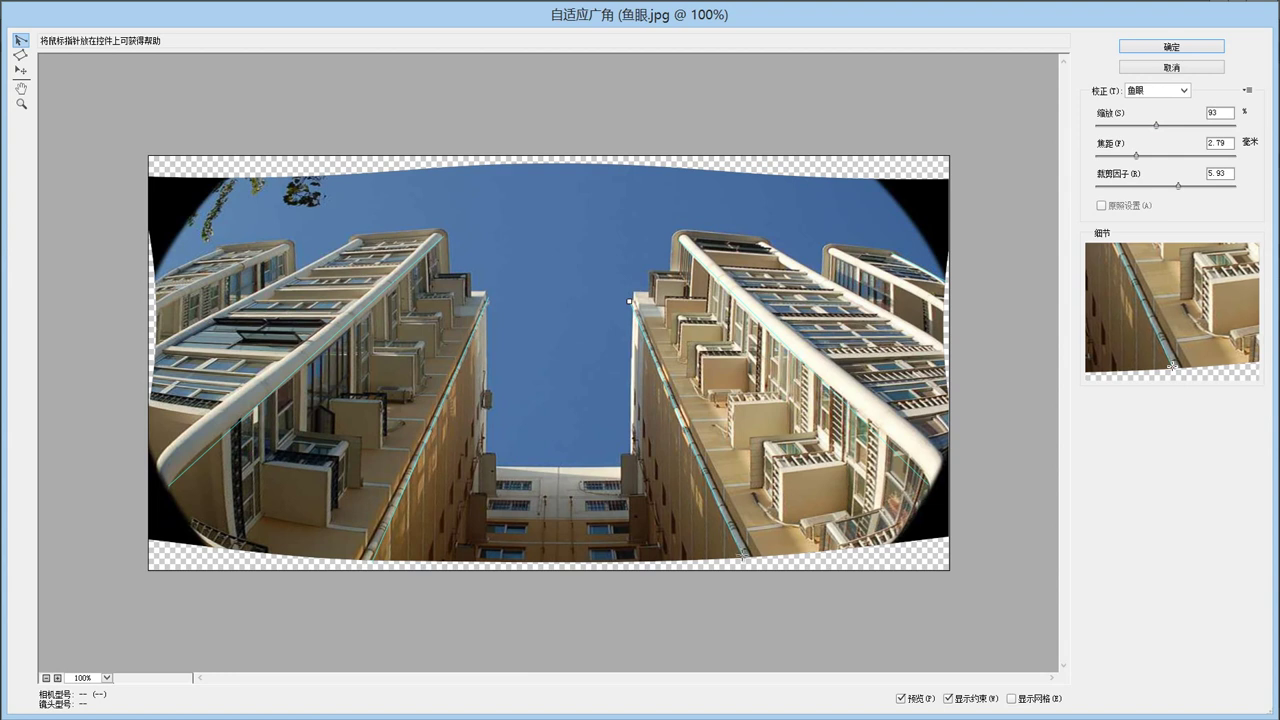
left_click(742, 555)
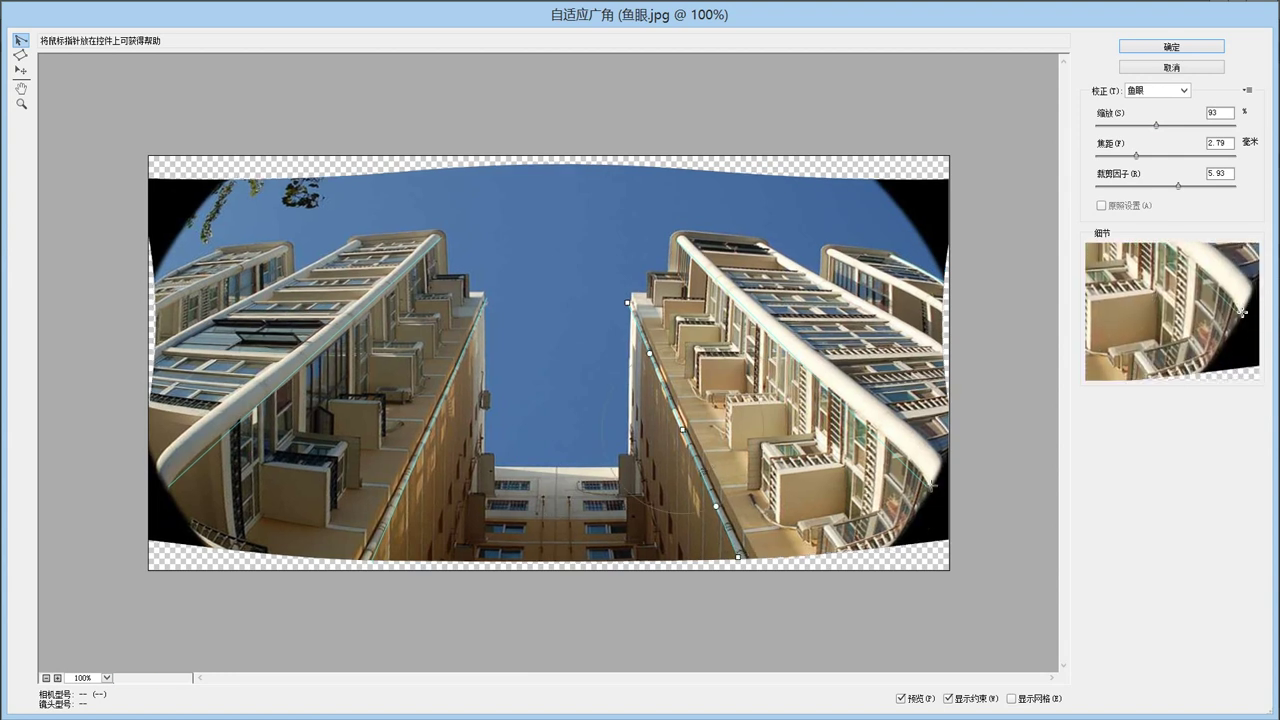
left_click(222, 249)
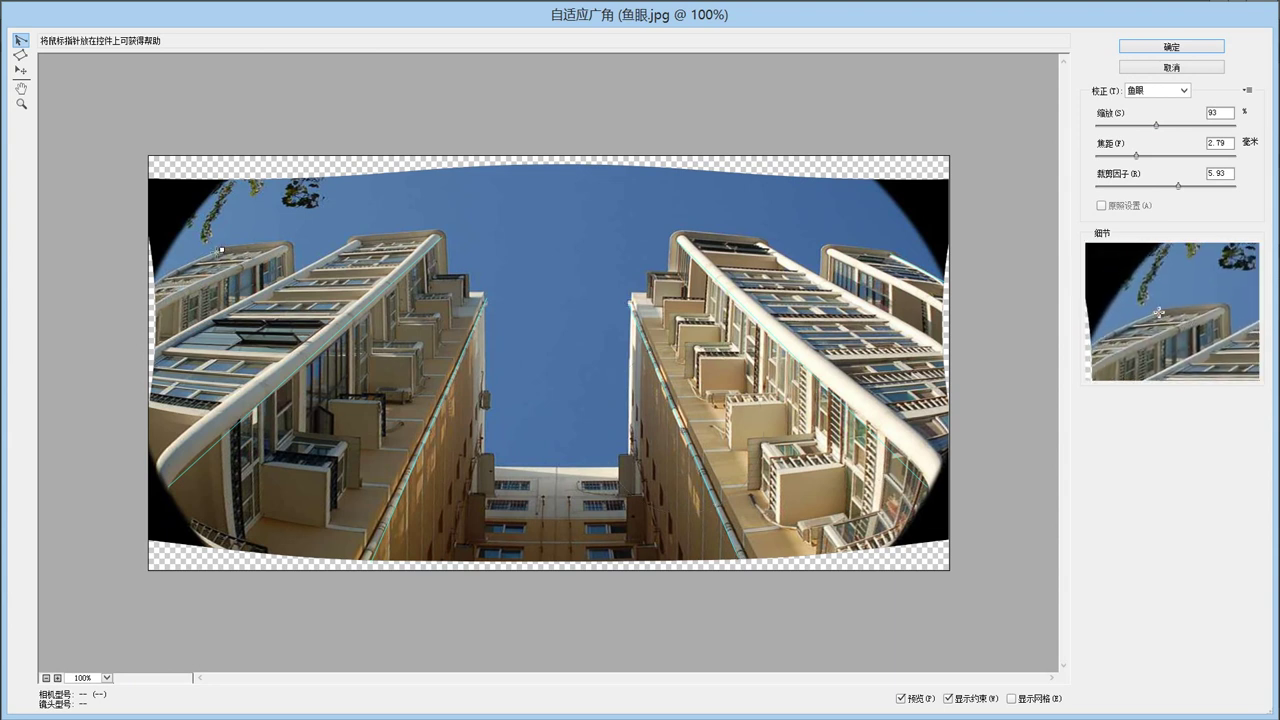
left_click(152, 281)
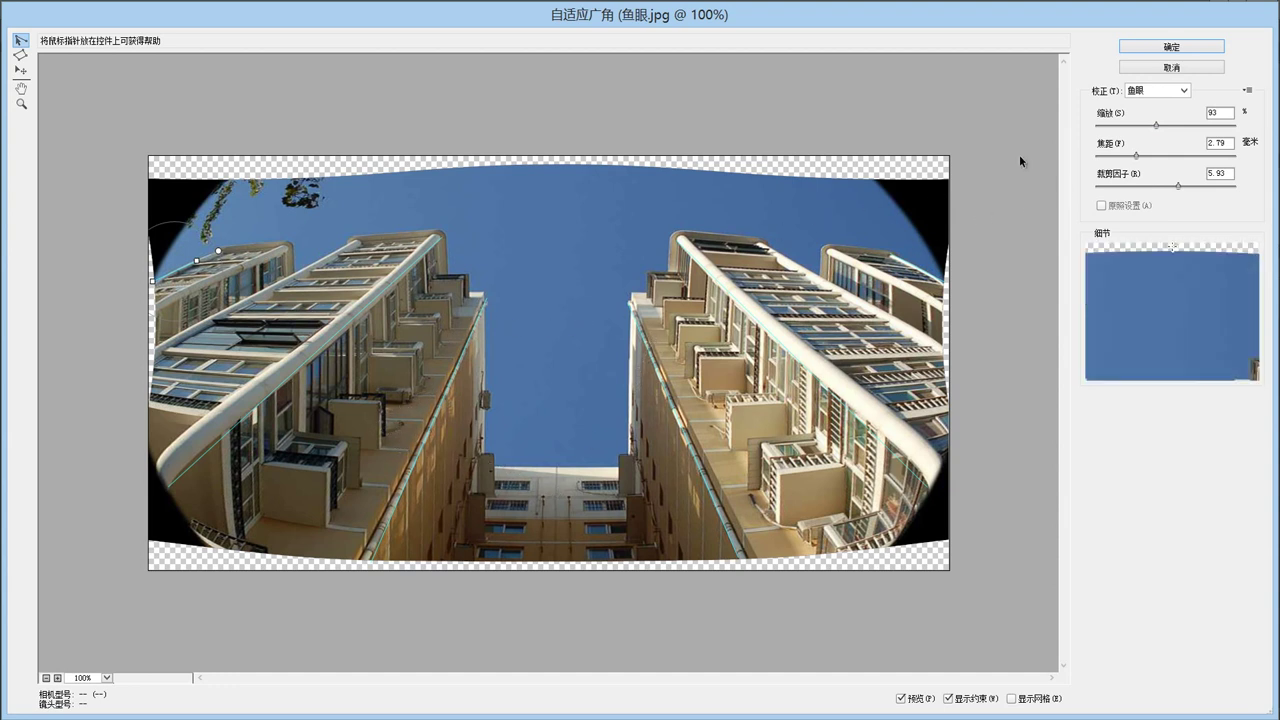
Step: Set the scale to 108% and the crop factor to about 7.2, and apply the wide-angle correction
left_click_drag(1157, 131, 1177, 128)
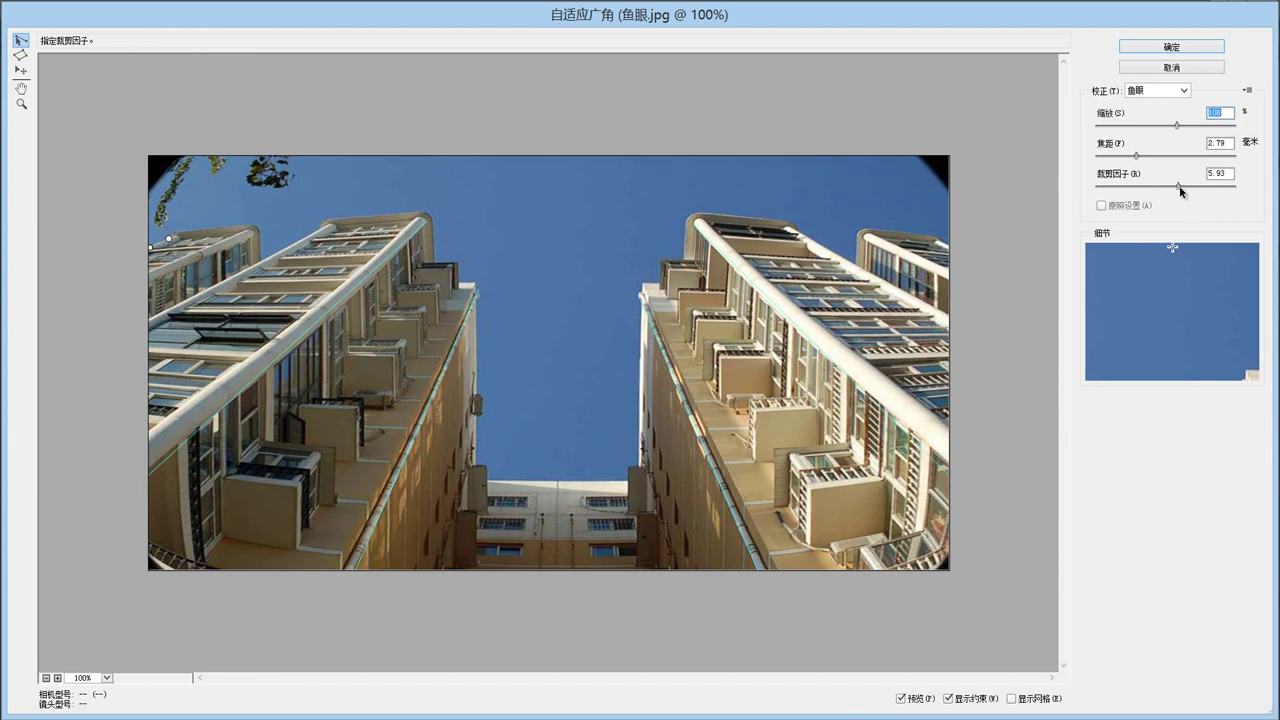
left_click_drag(1175, 185, 1170, 186)
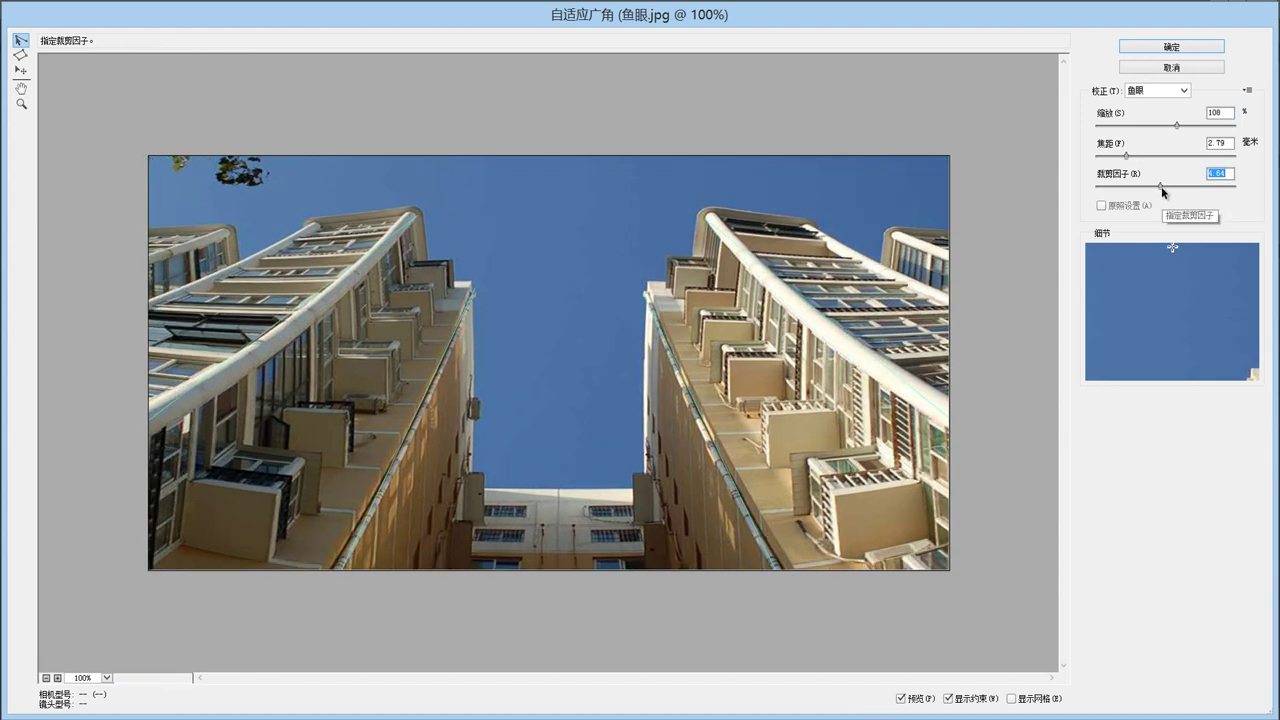
left_click_drag(1161, 186, 1183, 191)
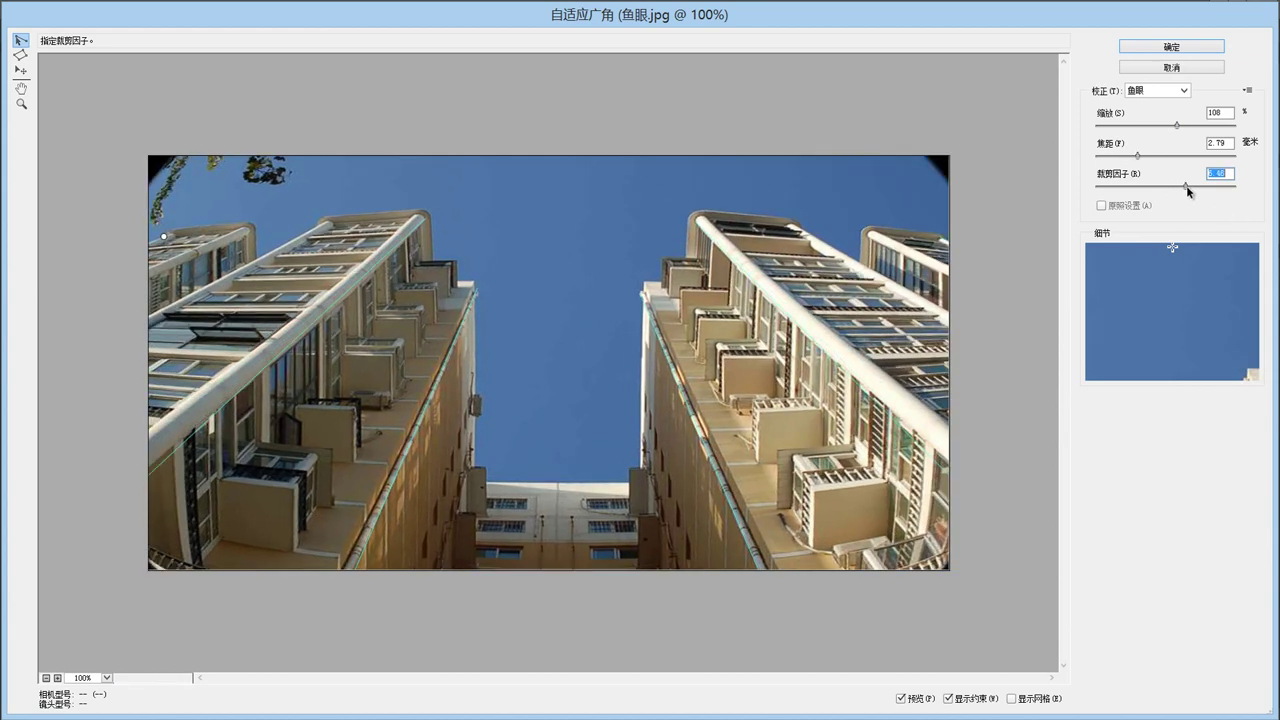
left_click_drag(1187, 185, 1190, 186)
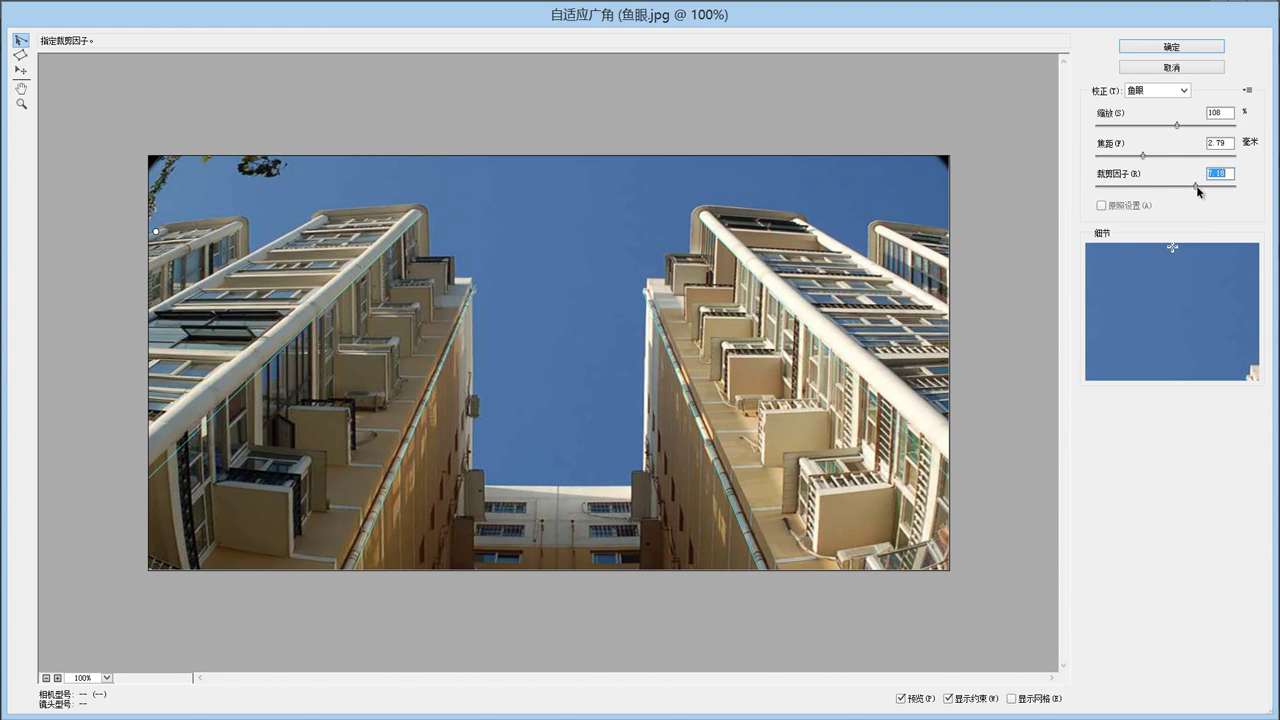
left_click(1196, 186)
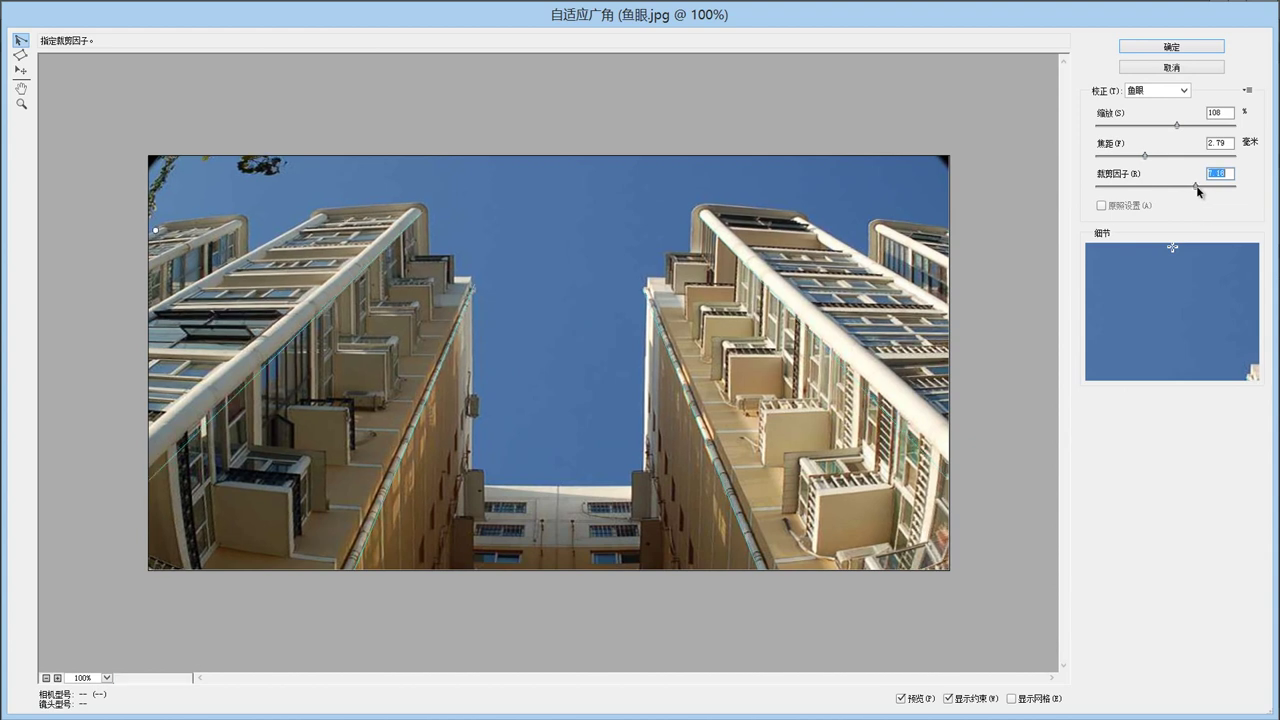
left_click(1172, 49)
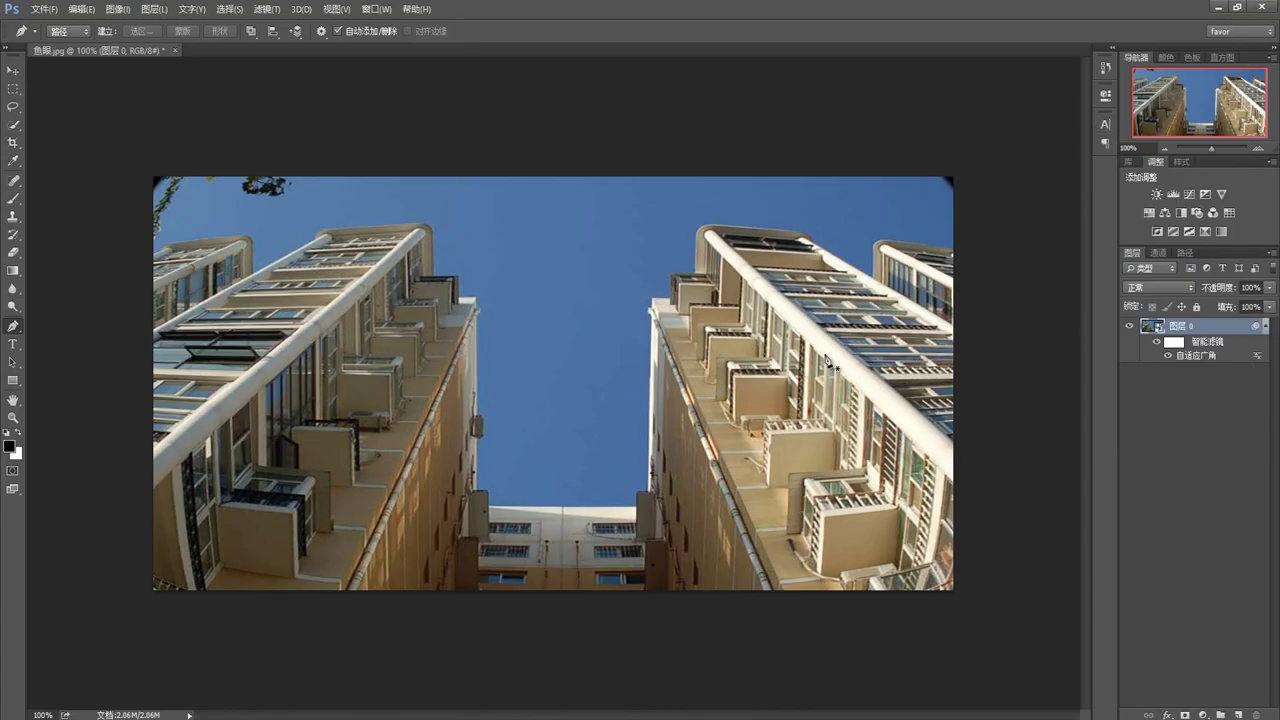
Step: Crop a thin strip off the left and right sides of the corrected photo
left_click(13, 145)
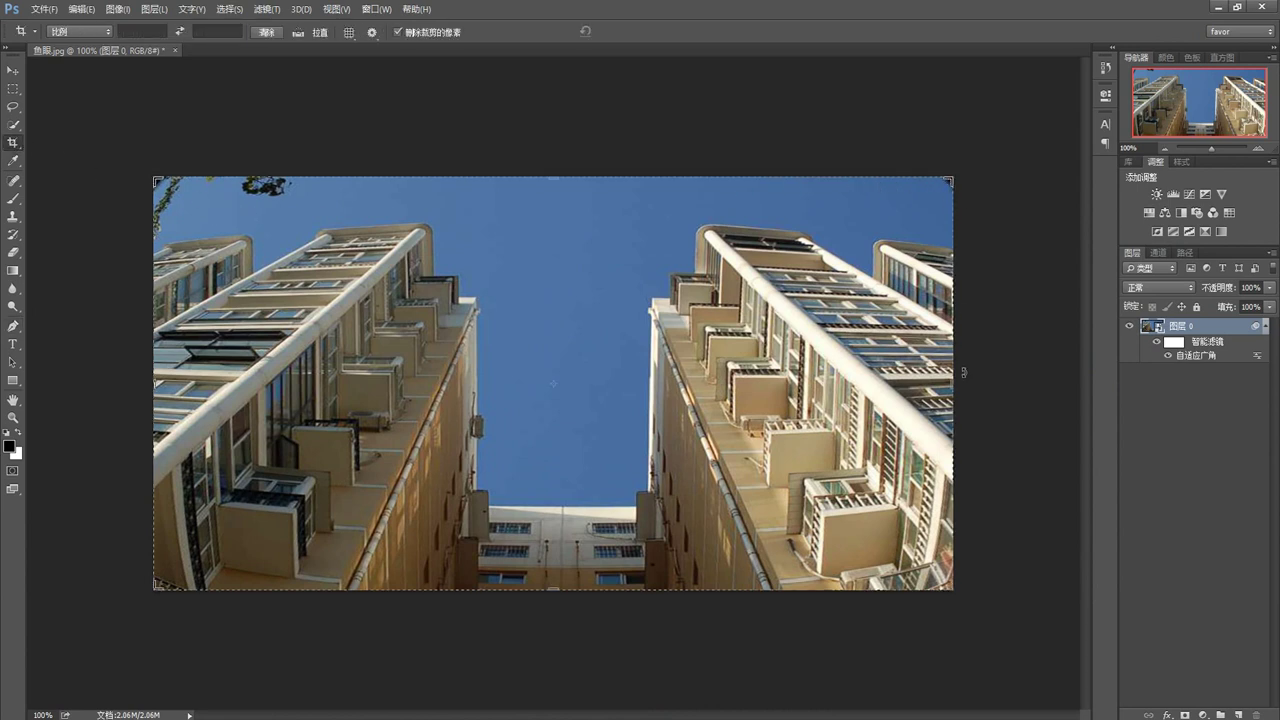
left_click_drag(955, 390, 950, 390)
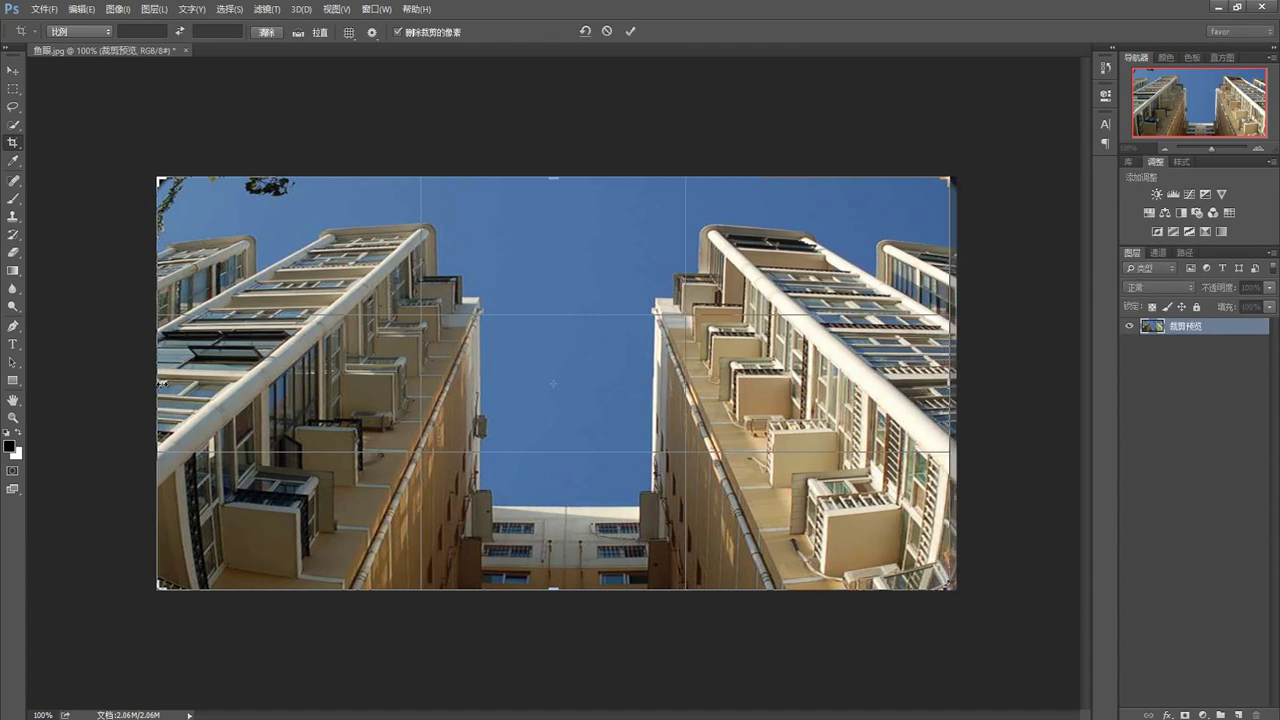
left_click(630, 33)
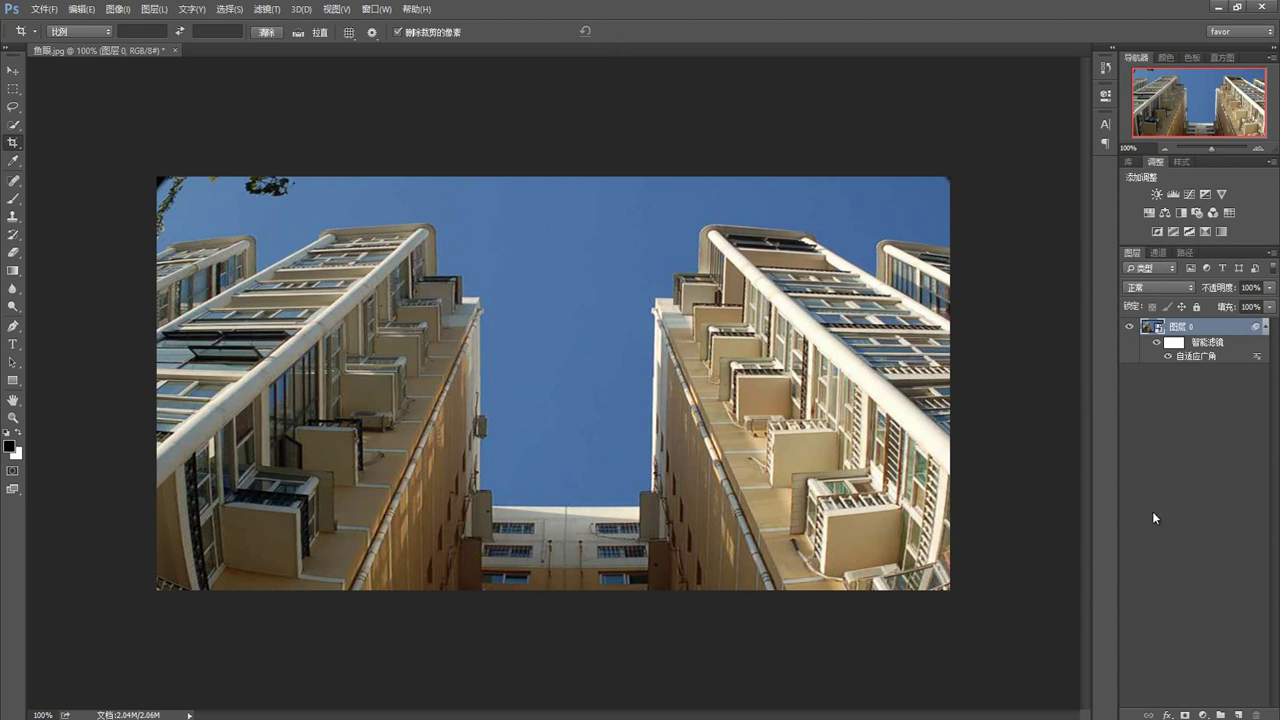
Step: Toggle the smart filter's visibility off and on to compare the photo before and after correction
left_click(1158, 344)
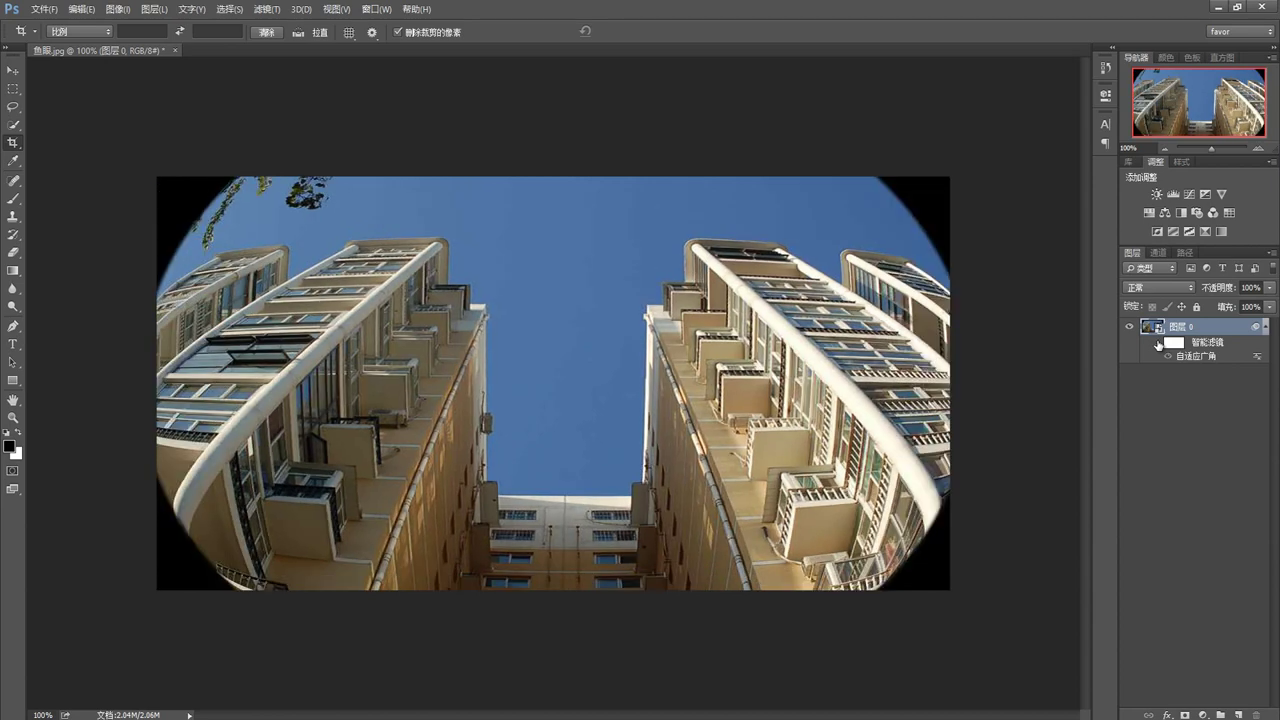
left_click(1158, 344)
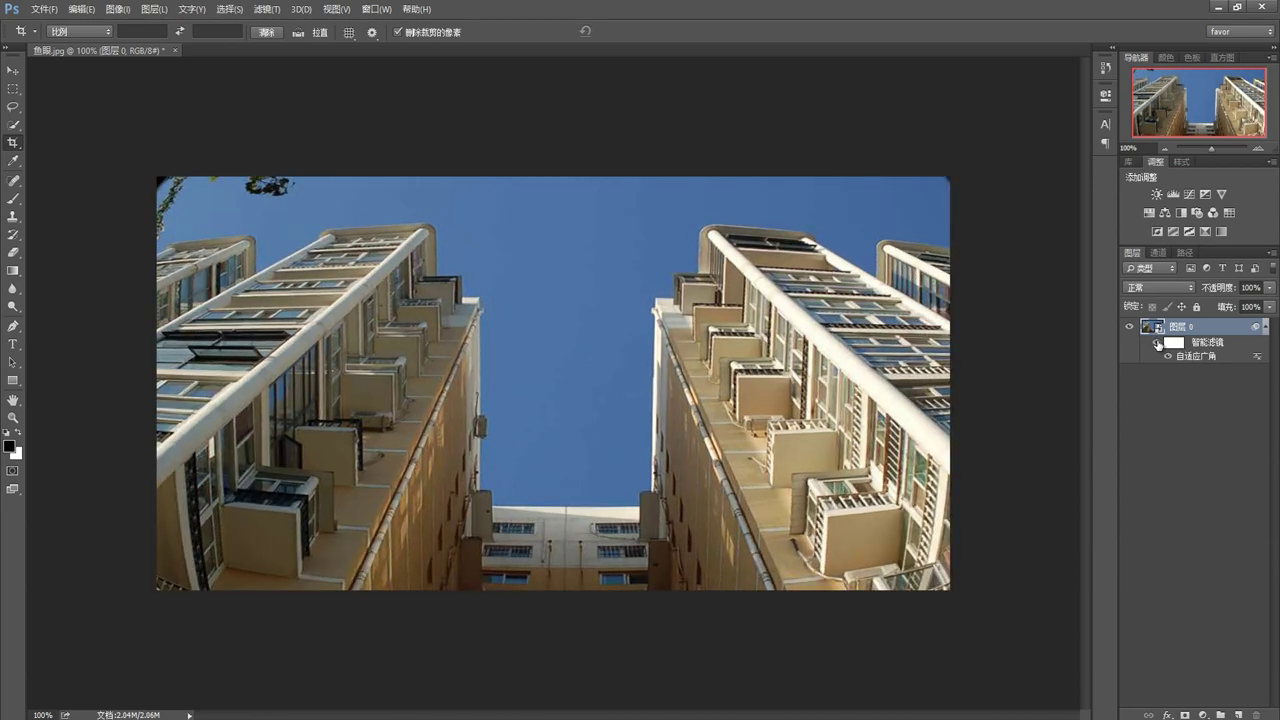
left_click(1158, 344)
left_click(1158, 344)
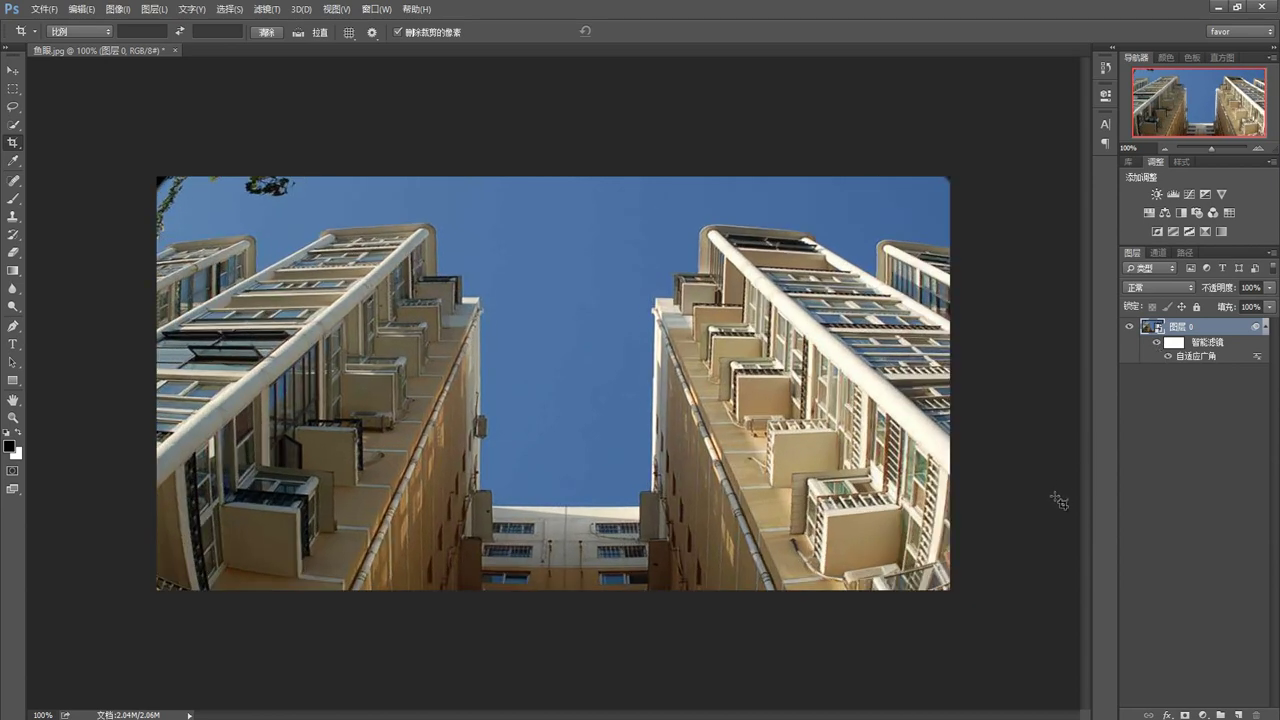